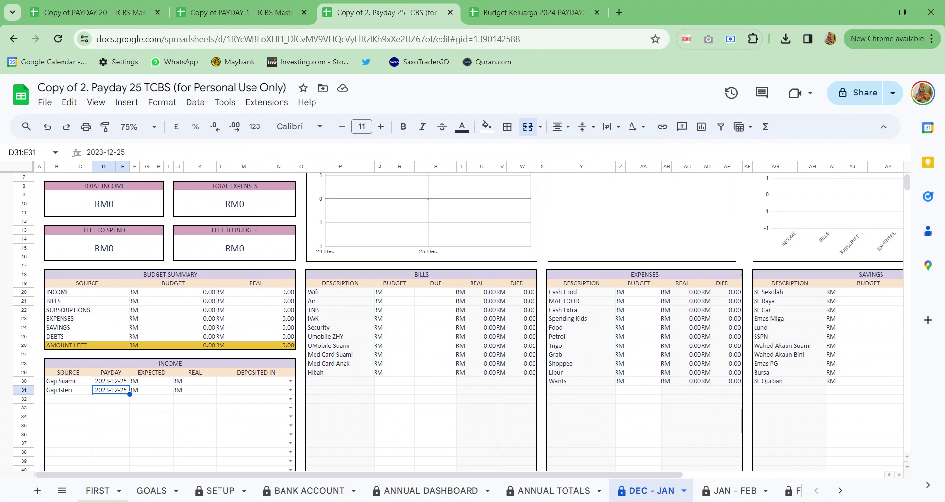
Set the payday of the Gaji Isteri income row to 2024-01-01.
left_click(78, 392)
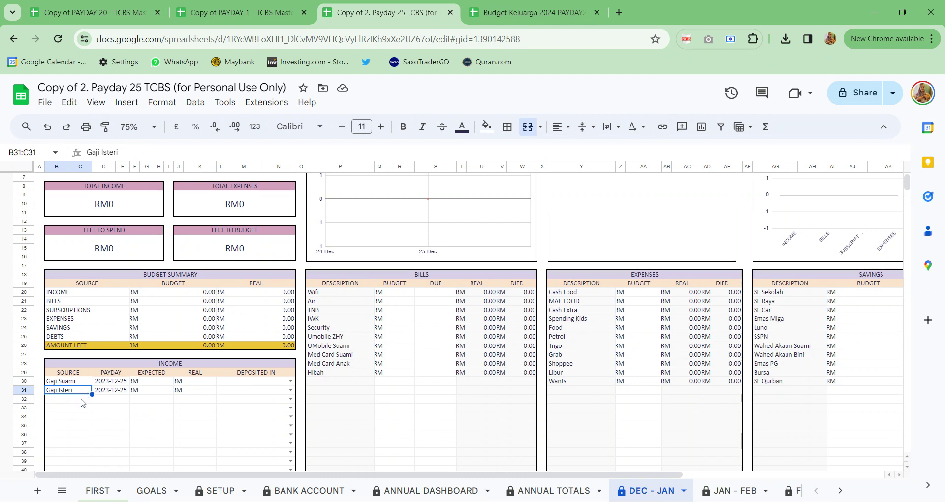
left_click(119, 383)
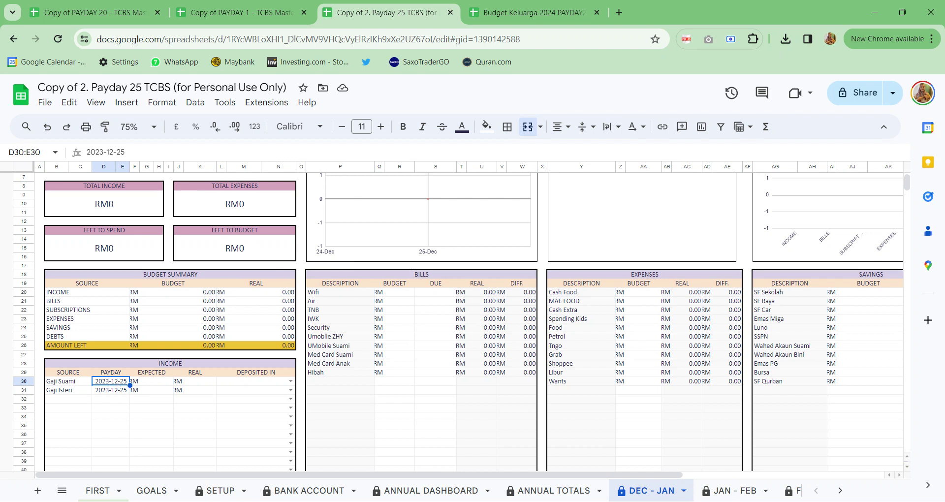
left_click(116, 392)
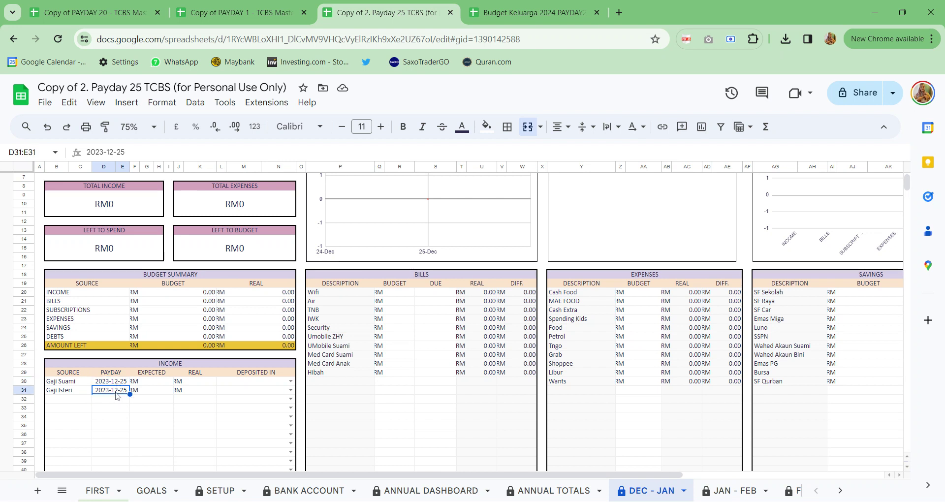
double_click(116, 393)
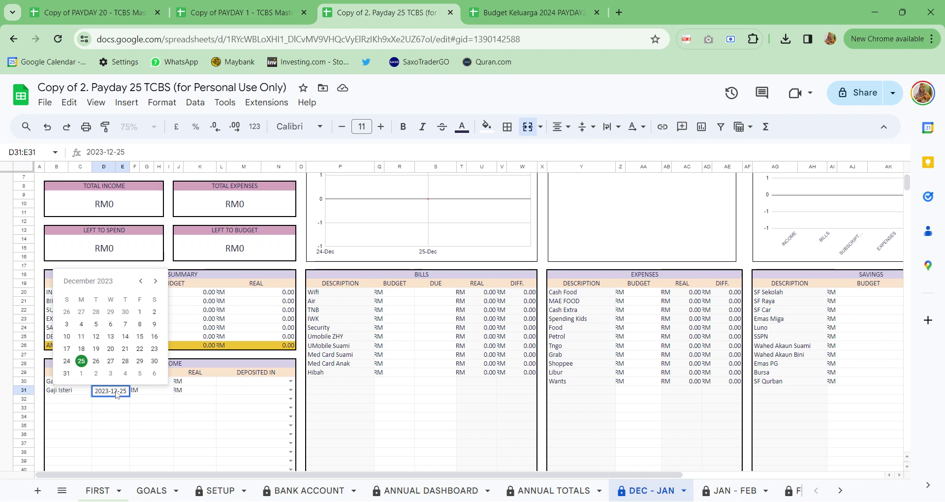
left_click(81, 378)
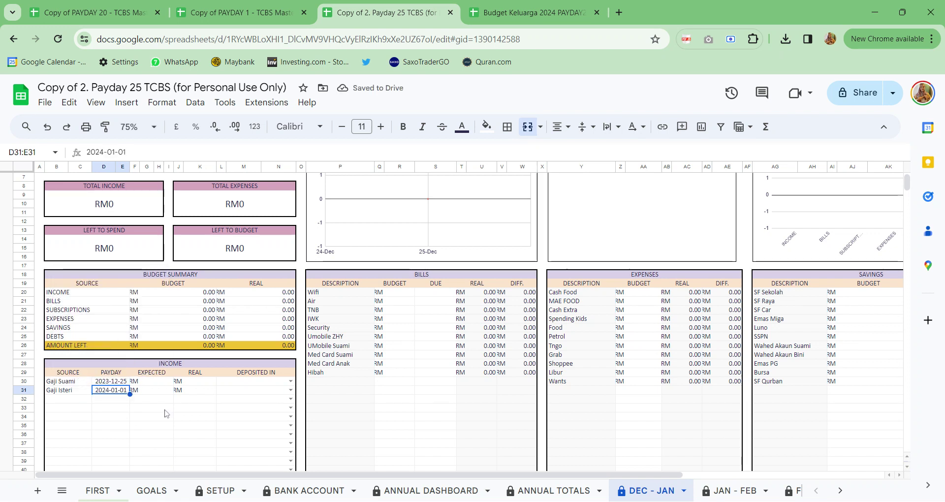
Enter the expected income amounts: 12000 for Gaji Suami and 5000 for Gaji Isteri.
left_click(163, 383)
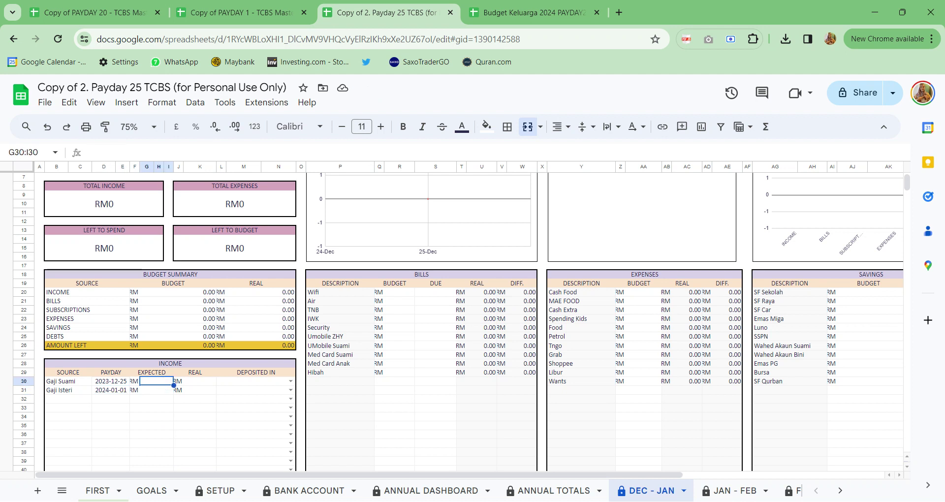
type("12000")
left_click(161, 393)
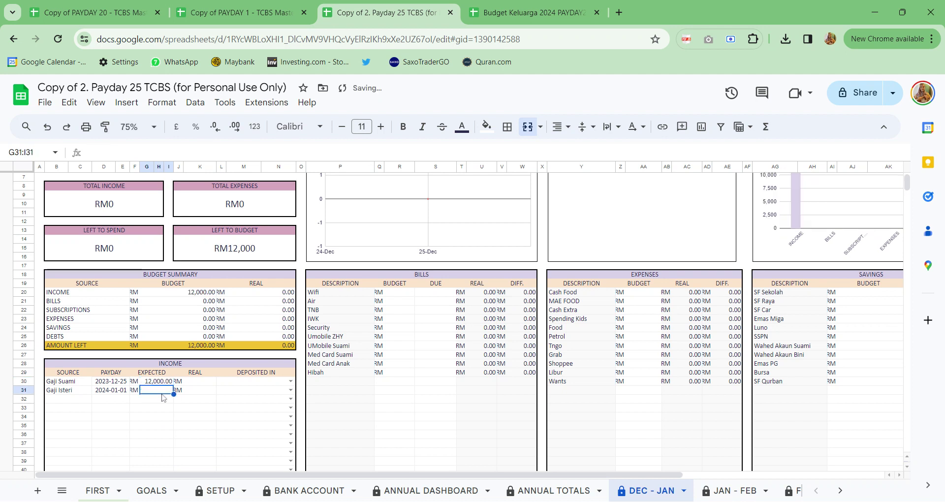
type("5000")
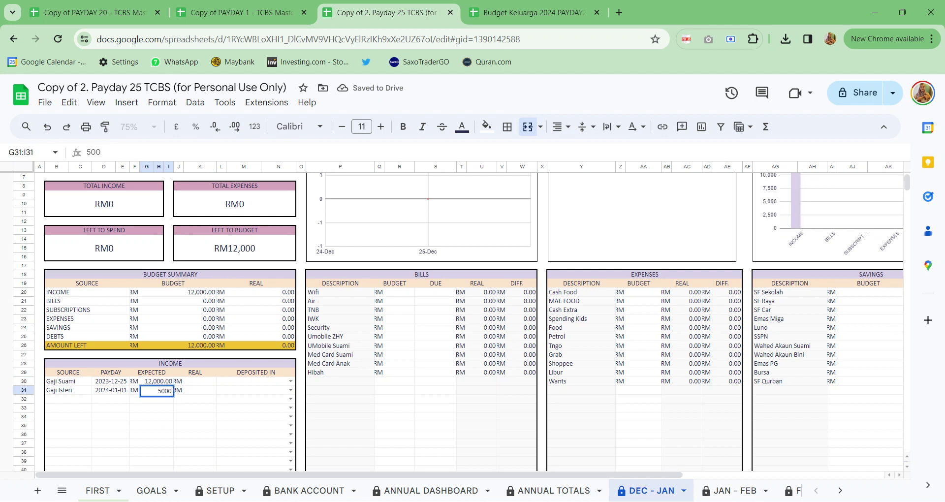
left_click(156, 425)
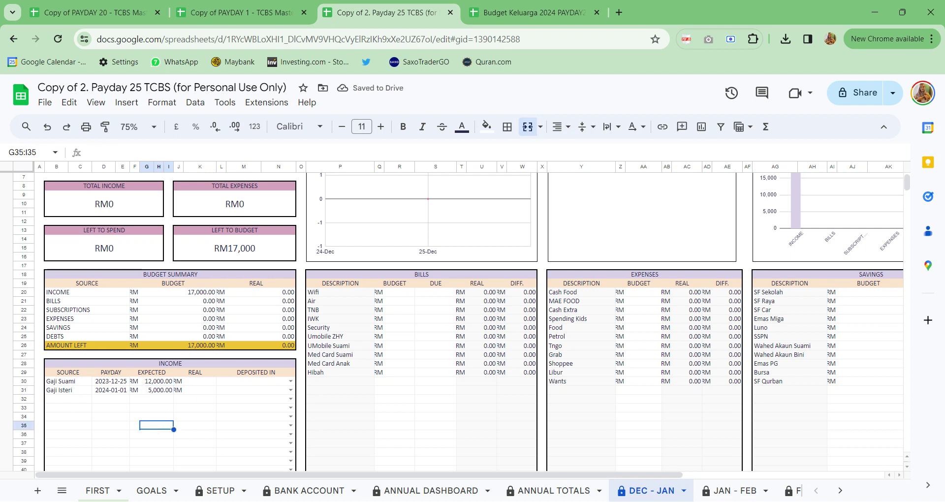
Enter the real income amounts: 12000 for Gaji Suami and 5000 for Gaji Isteri.
left_click(202, 383)
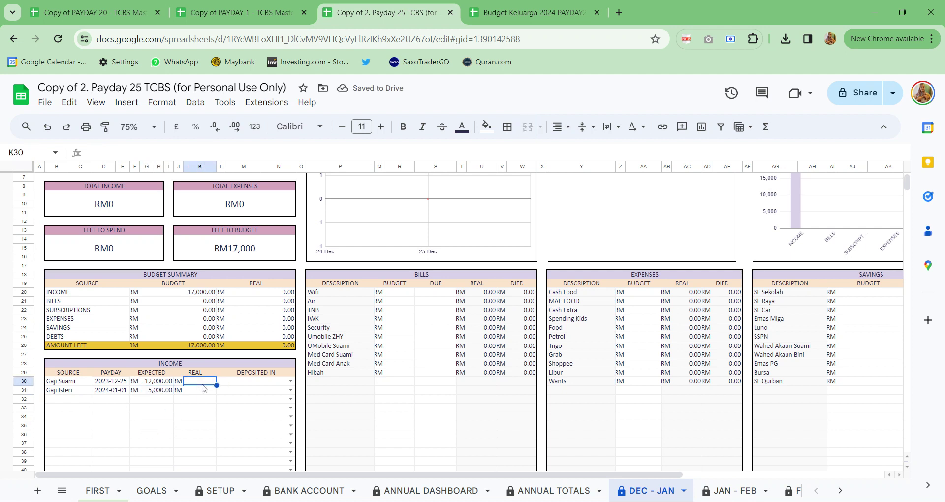
type("12000")
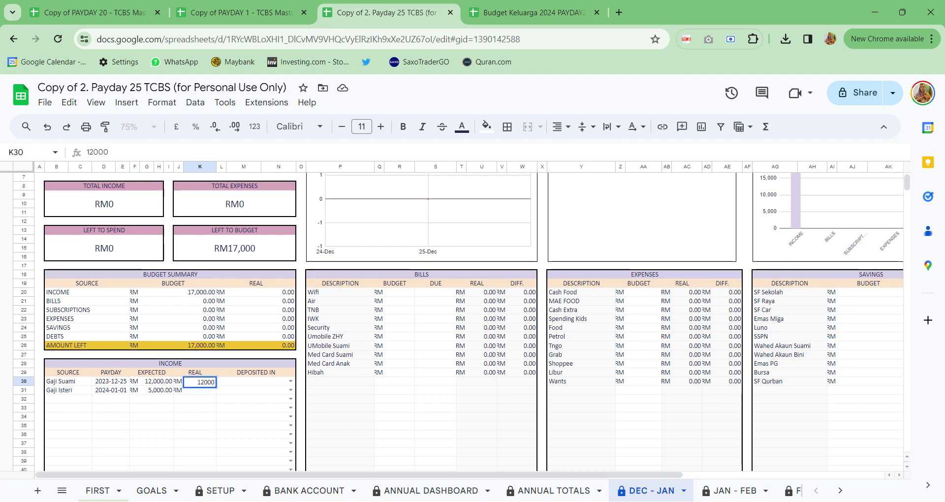
key("Return")
type("1")
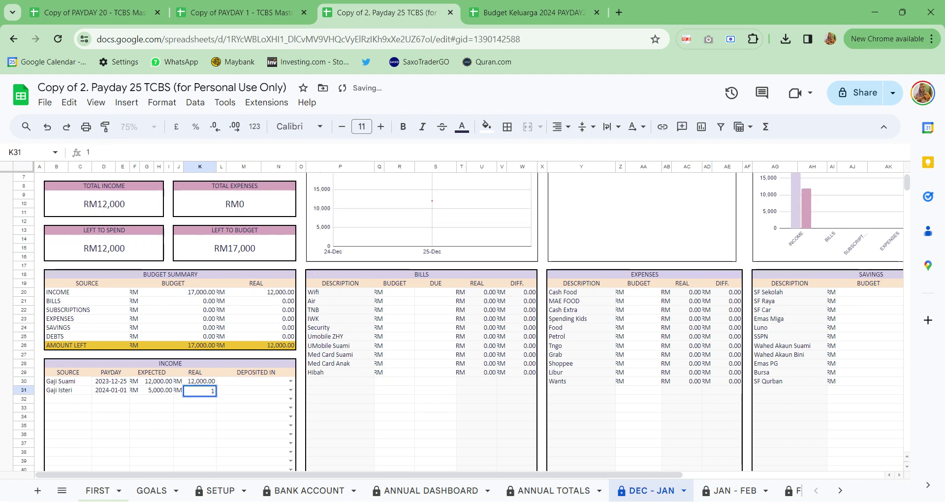
key("BackSpace")
type("5000")
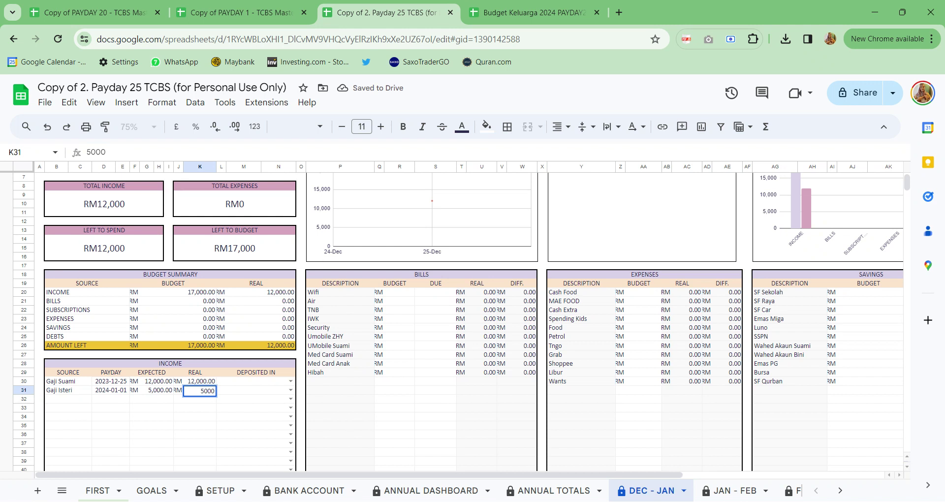
key("Return")
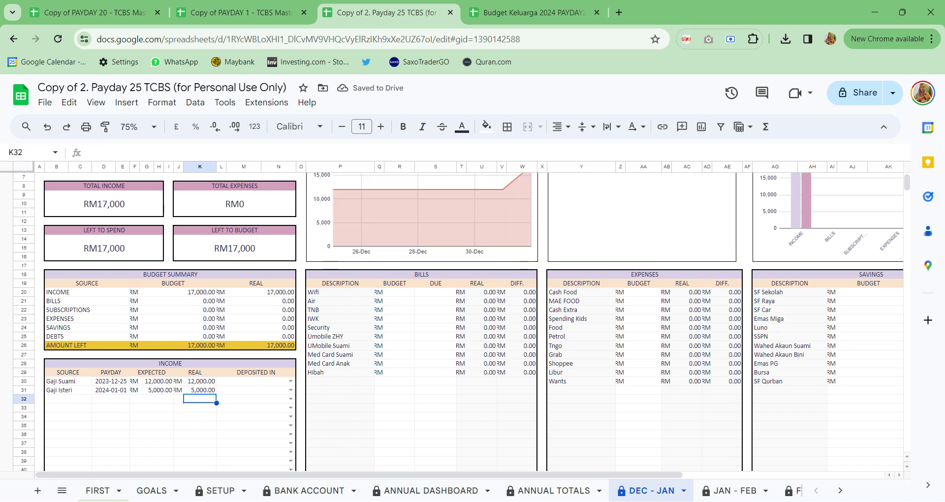
left_click(164, 391)
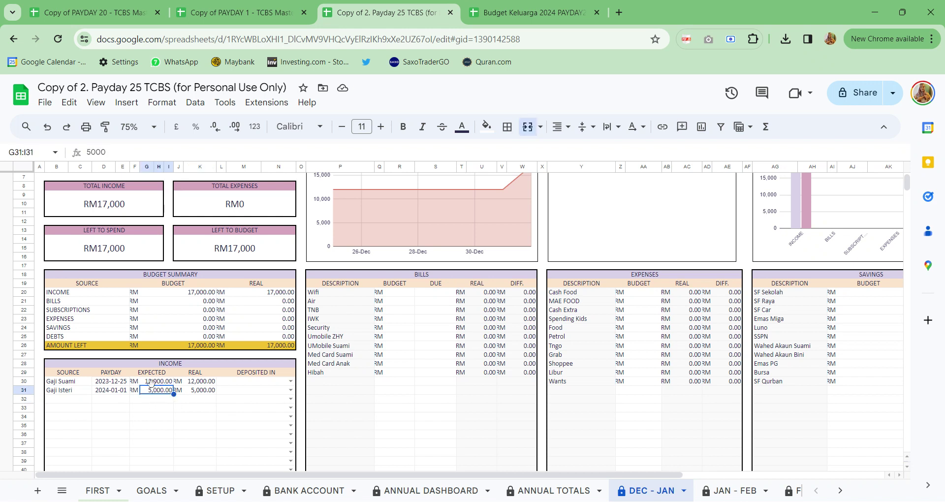
left_click(153, 385)
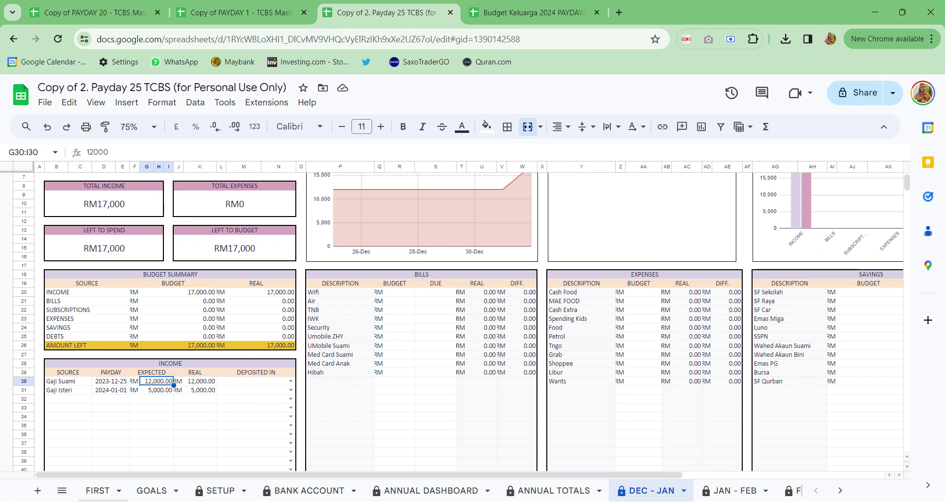
left_click(121, 383)
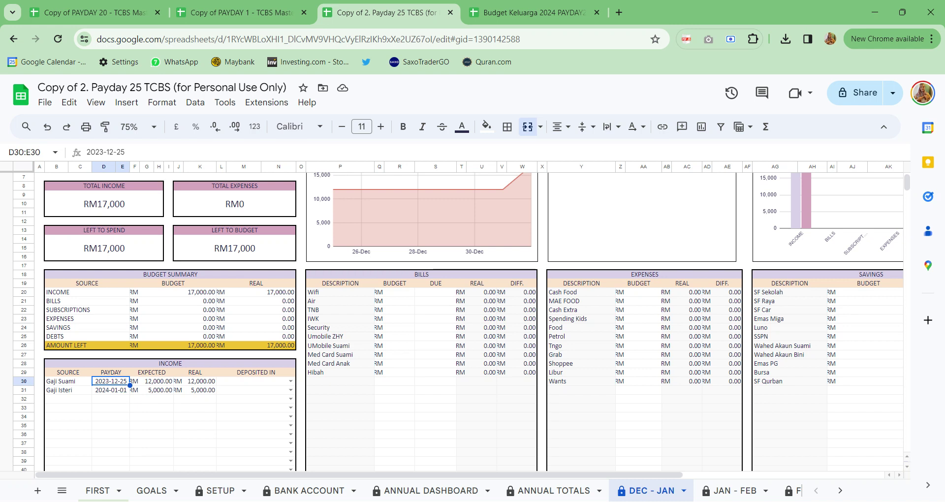
left_click(90, 418)
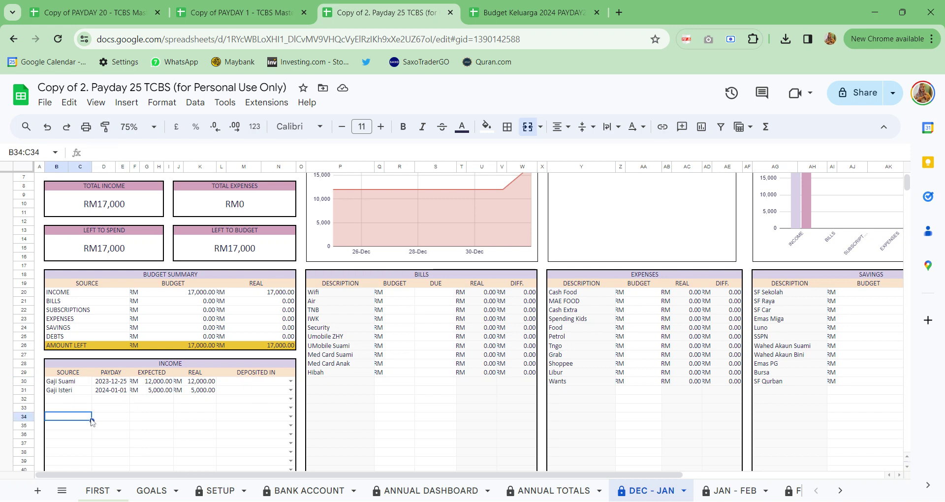
left_click(73, 383)
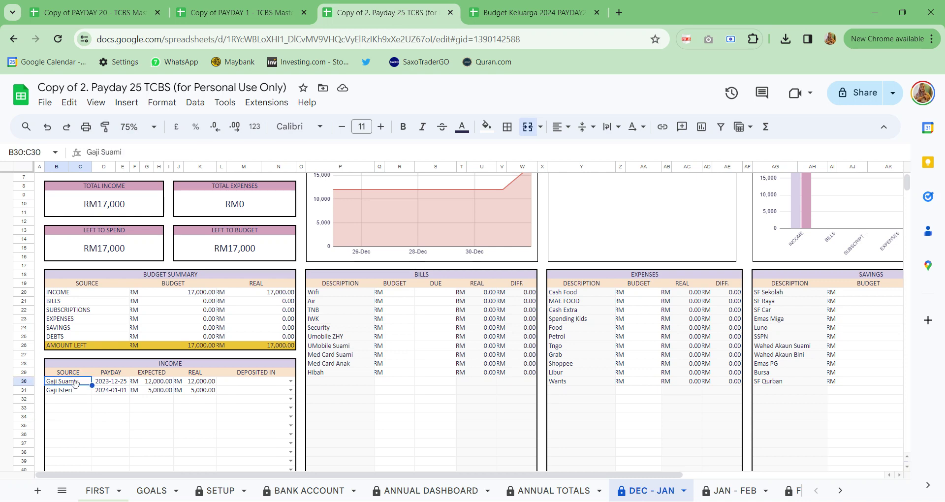
left_click(160, 382)
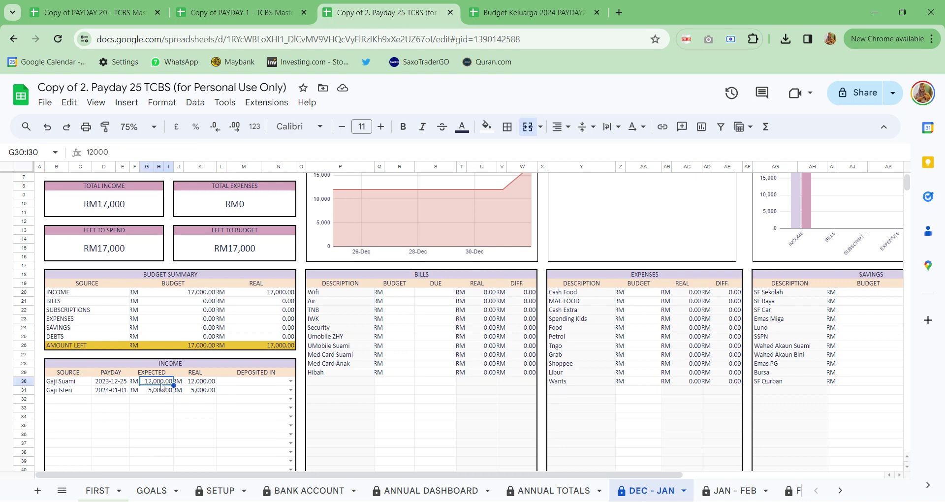
left_click(117, 386)
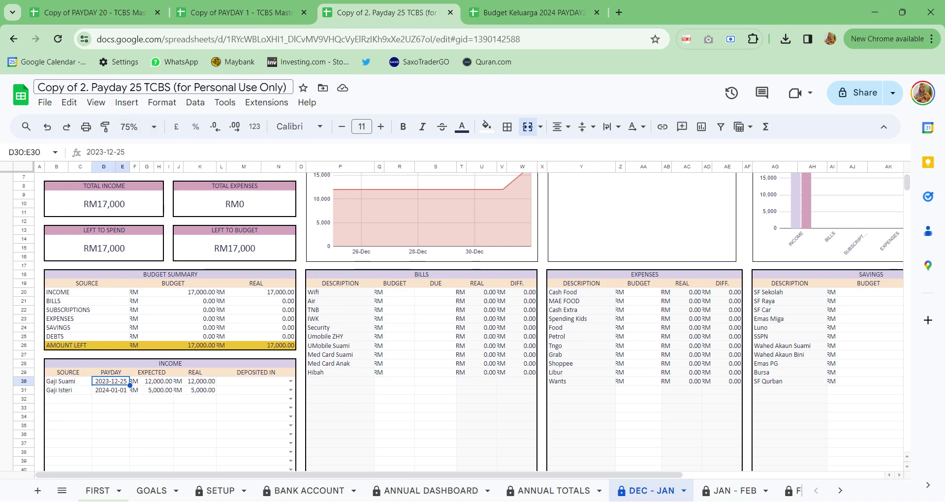
Set the payday of the Gaji Suami income row to 2023-12-27 and check the Balance Overview chart.
scroll(433, 340, "up", 2)
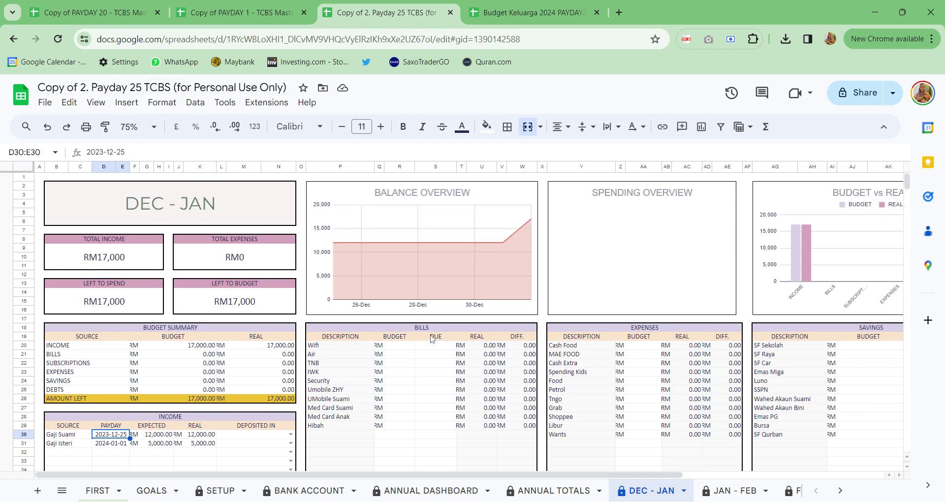
scroll(433, 340, "down", 4)
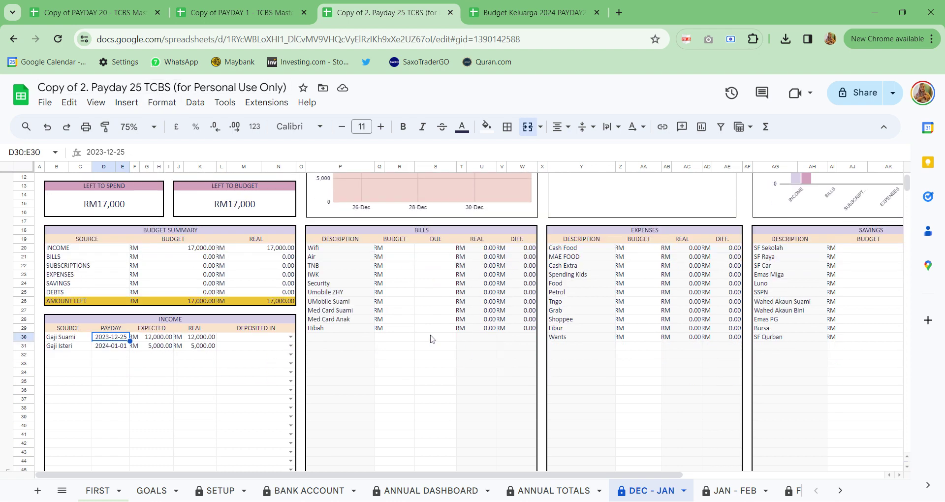
double_click(112, 339)
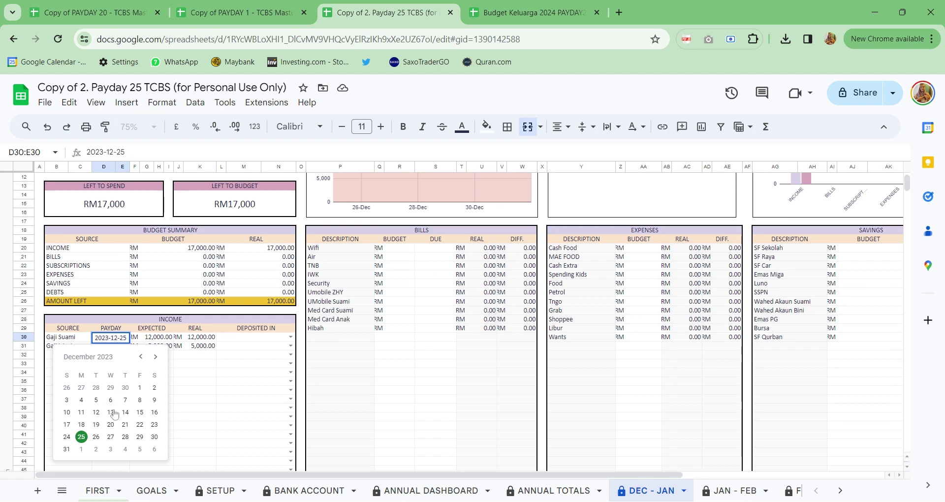
left_click(111, 438)
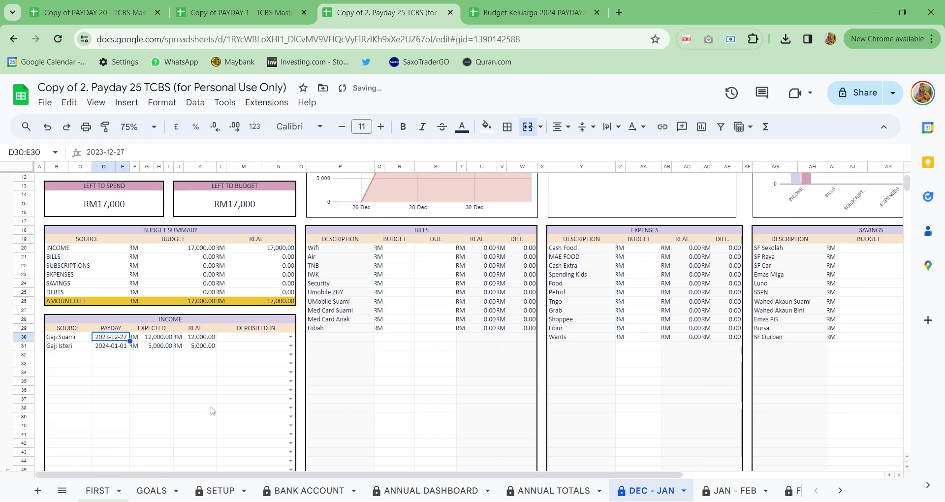
scroll(213, 404, "up", 3)
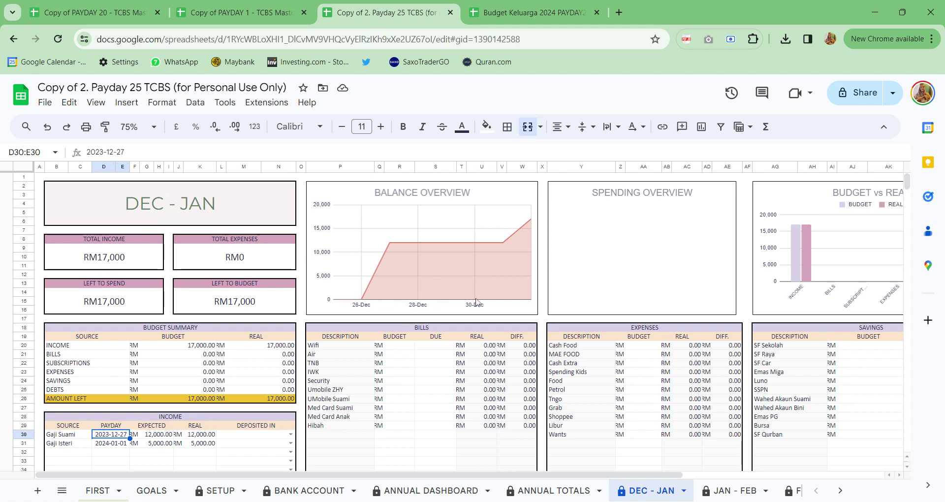
Examine the Transaction Tracker table and the date picker of its first empty date cell, leaving the cell blank.
scroll(505, 317, "down", 5)
scroll(505, 317, "down", 15)
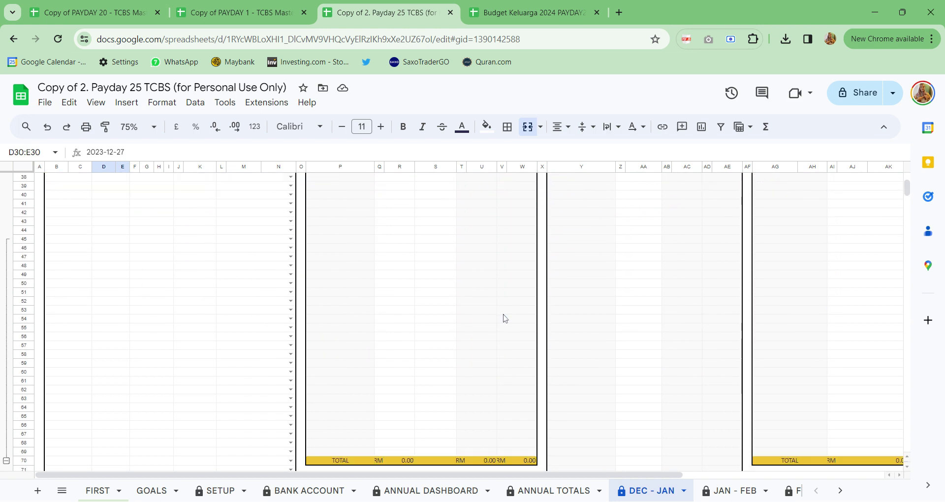
scroll(537, 369, "down", 2)
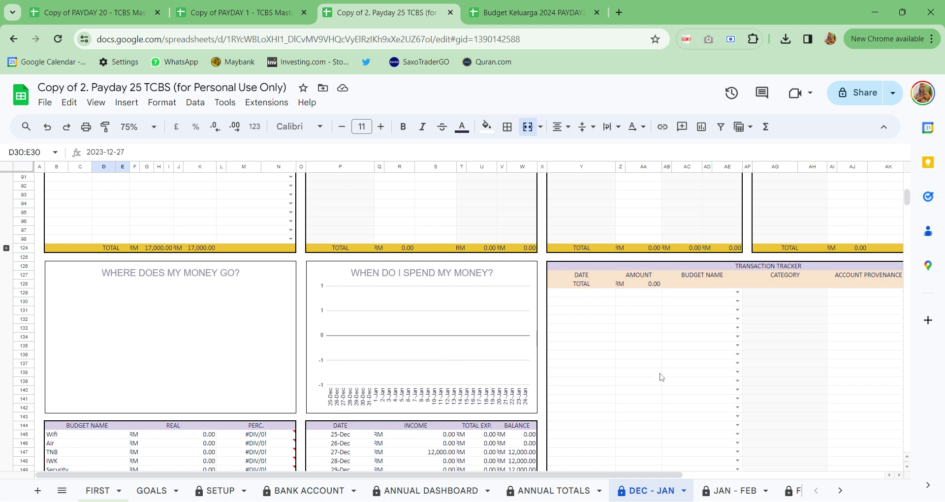
double_click(593, 295)
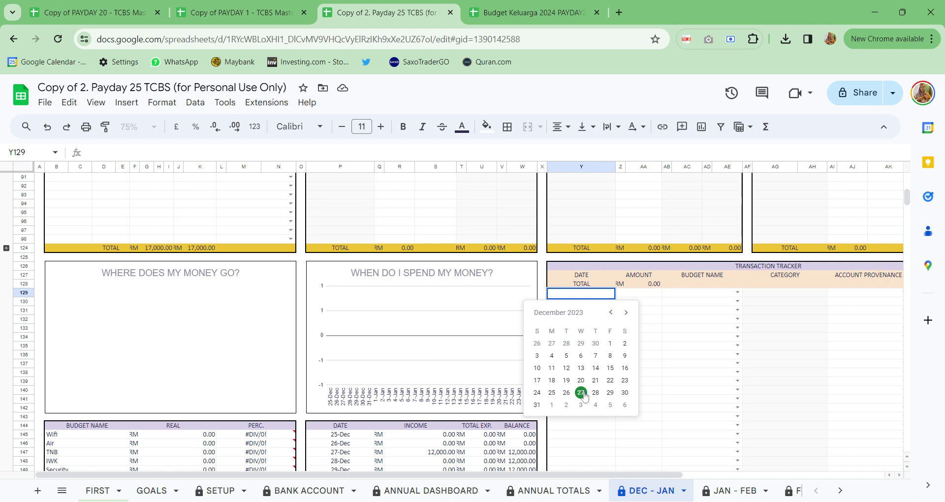
left_click(665, 330)
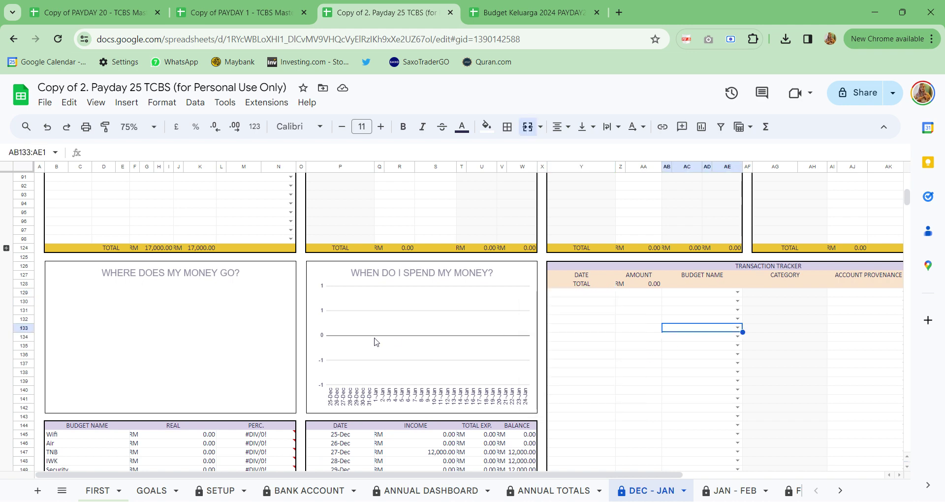
Set the payday of the Gaji Suami income row to 2024-01-01 and view the Balance Overview chart.
scroll(207, 324, "up", 20)
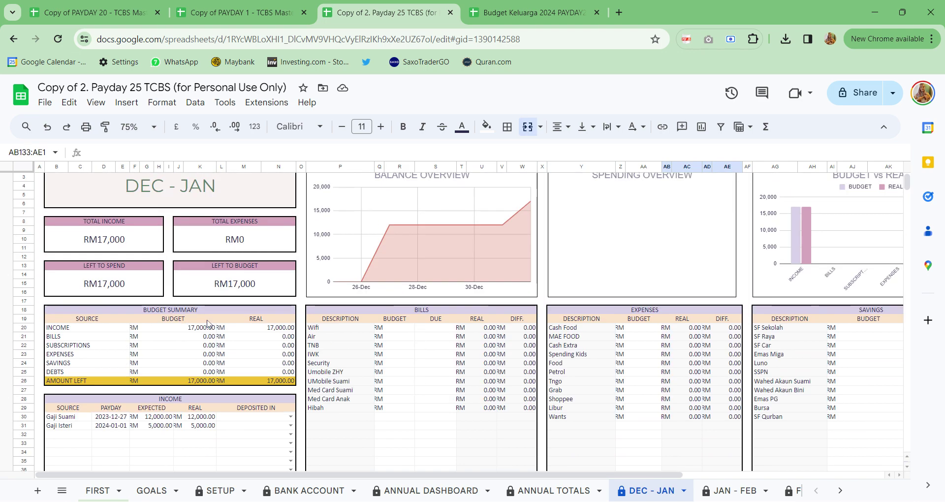
left_click(116, 419)
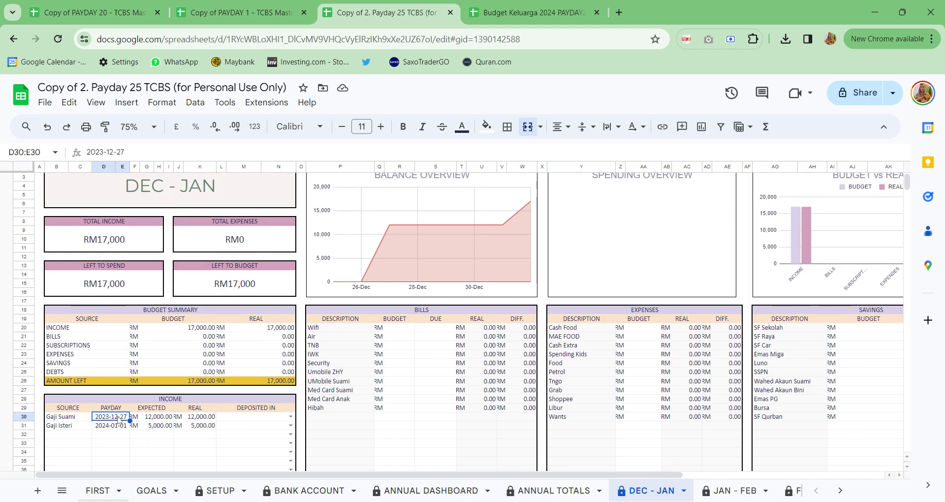
double_click(117, 418)
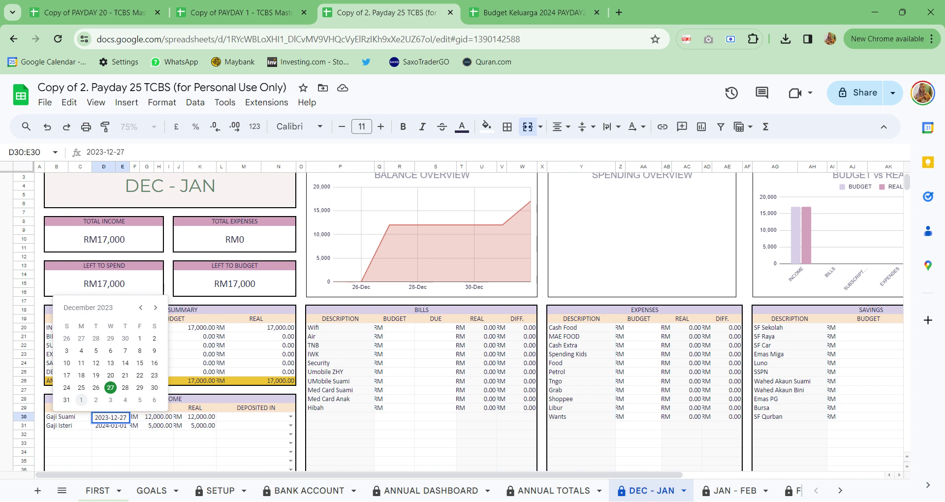
left_click(81, 400)
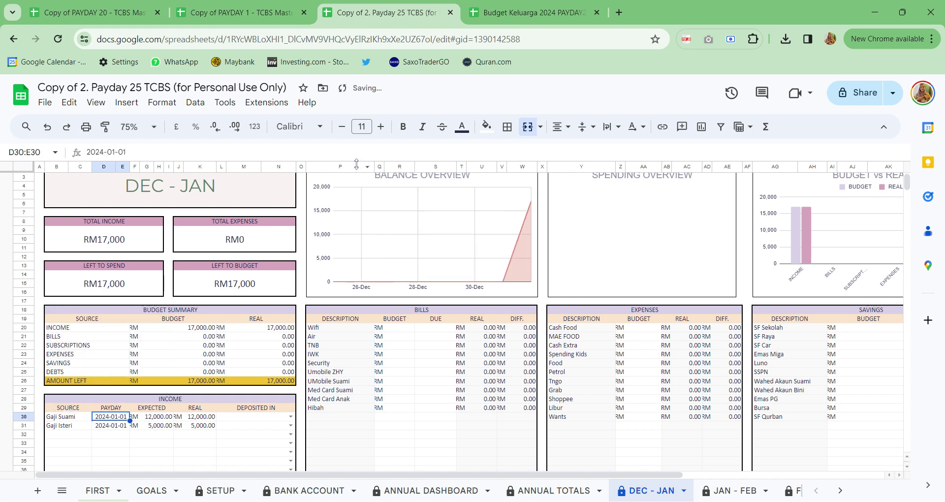
scroll(433, 310, "up", 1)
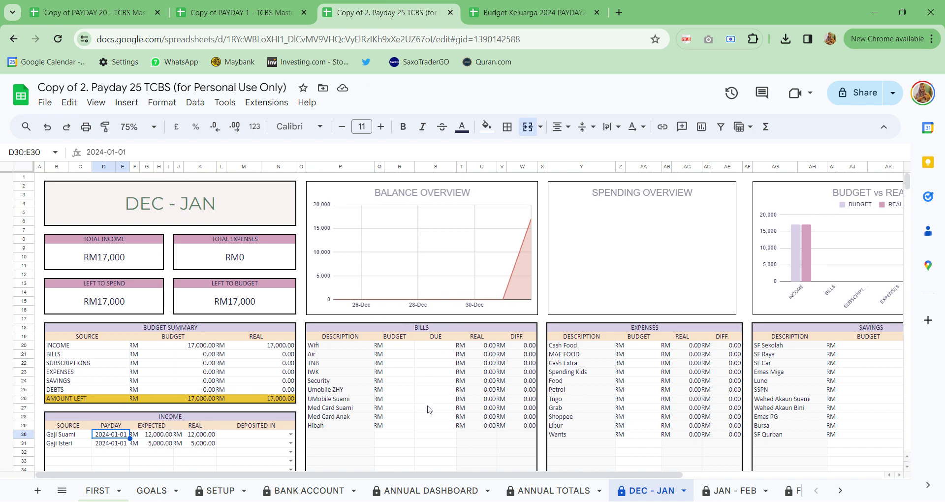
In the PAYDAY 1 master copy's JAN sheet, set the first income payday to 2024-01-01 and view the Balance Overview chart.
scroll(426, 411, "down", 5)
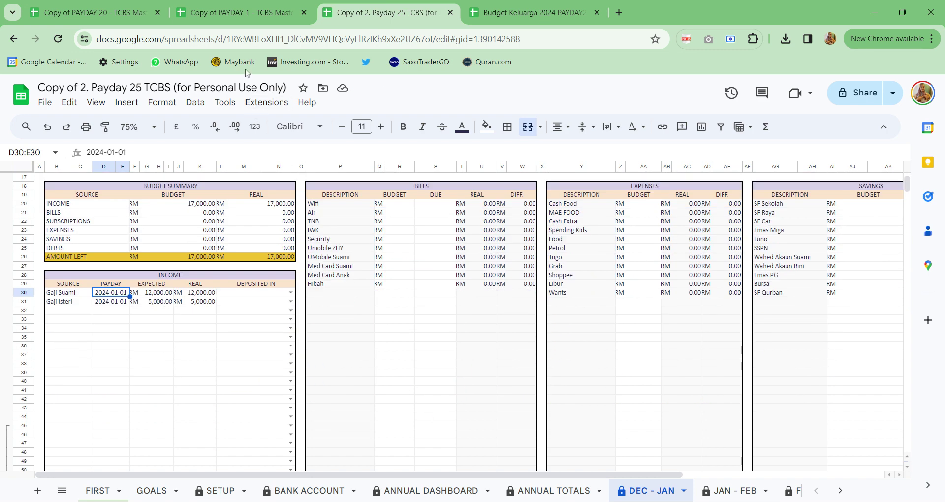
left_click(236, 13)
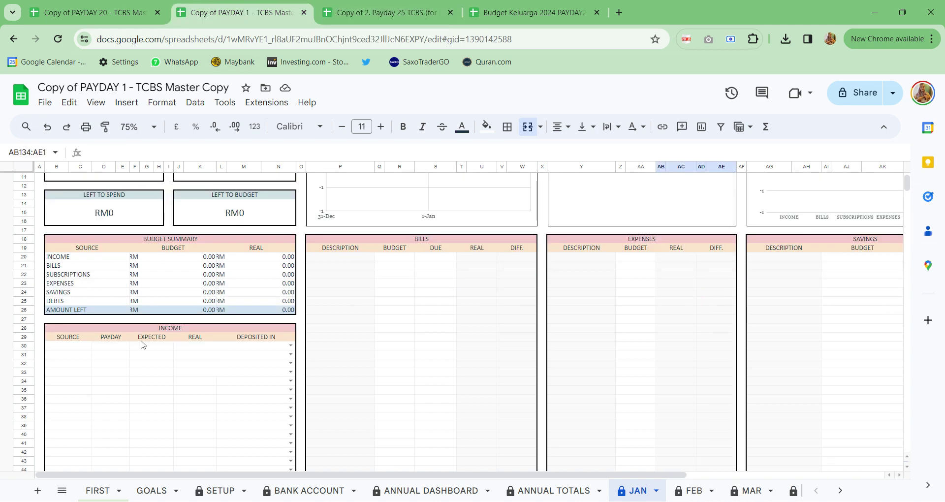
double_click(116, 348)
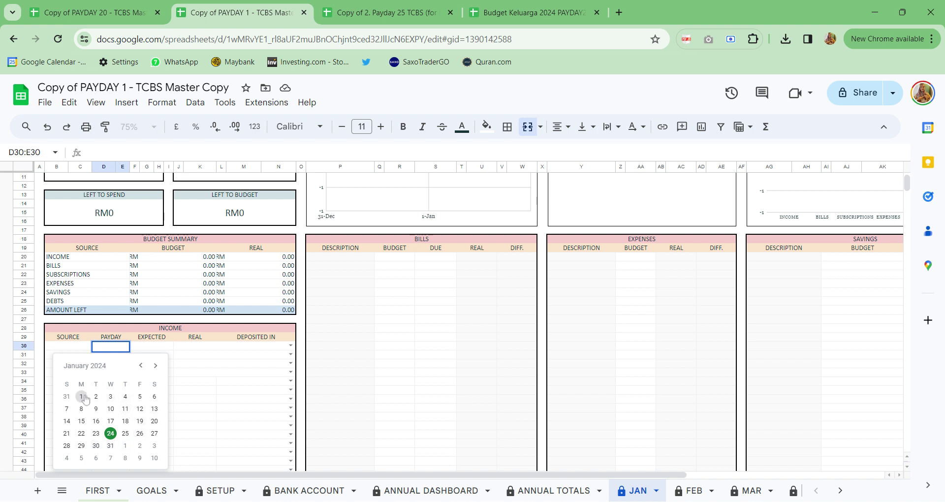
left_click(82, 397)
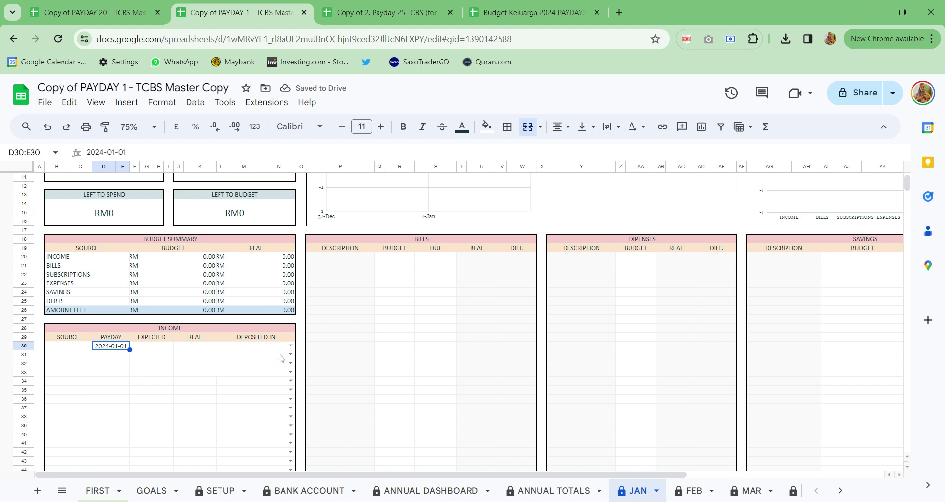
scroll(280, 358, "up", 2)
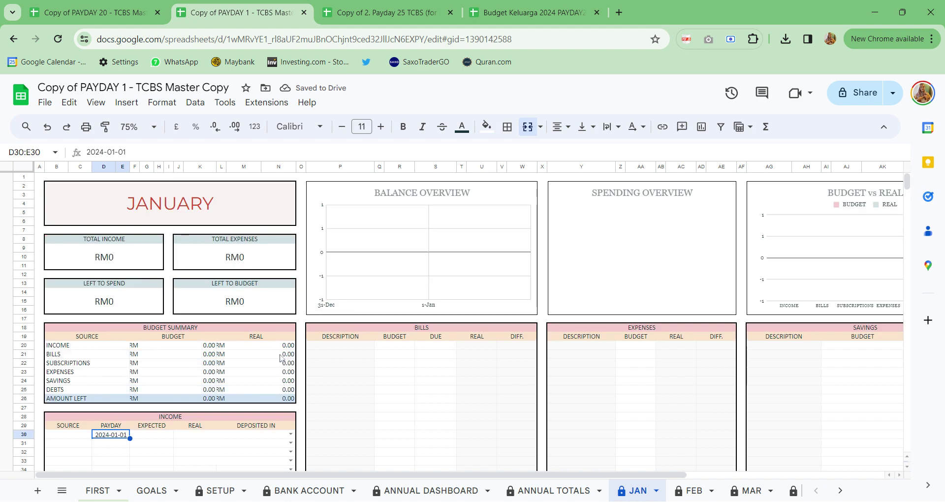
Return to the Payday 25 spreadsheet and set the payday of the Gaji Suami income row to 2023-12-25.
left_click(412, 15)
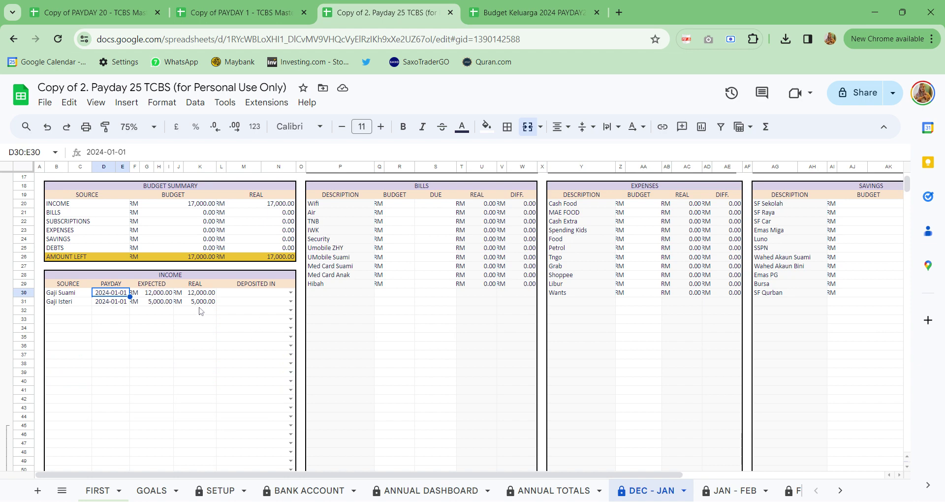
scroll(201, 311, "up", 3)
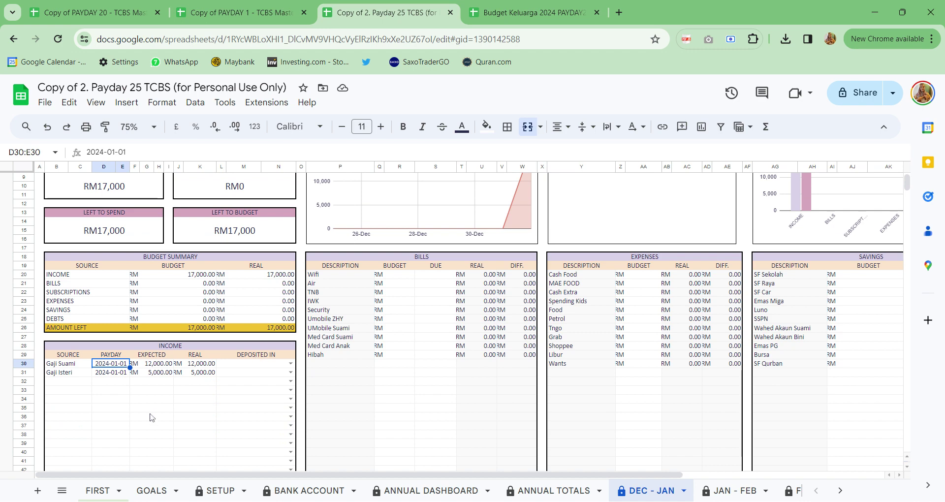
double_click(114, 365)
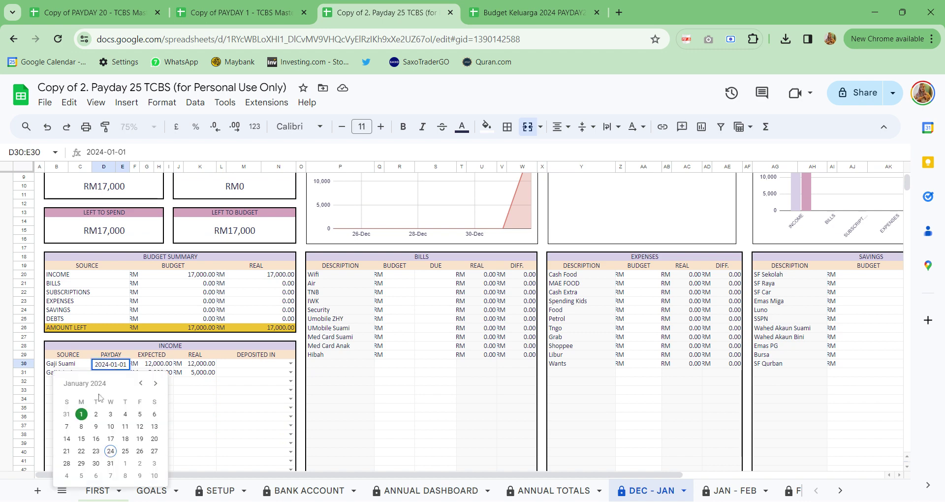
left_click(141, 383)
left_click(81, 463)
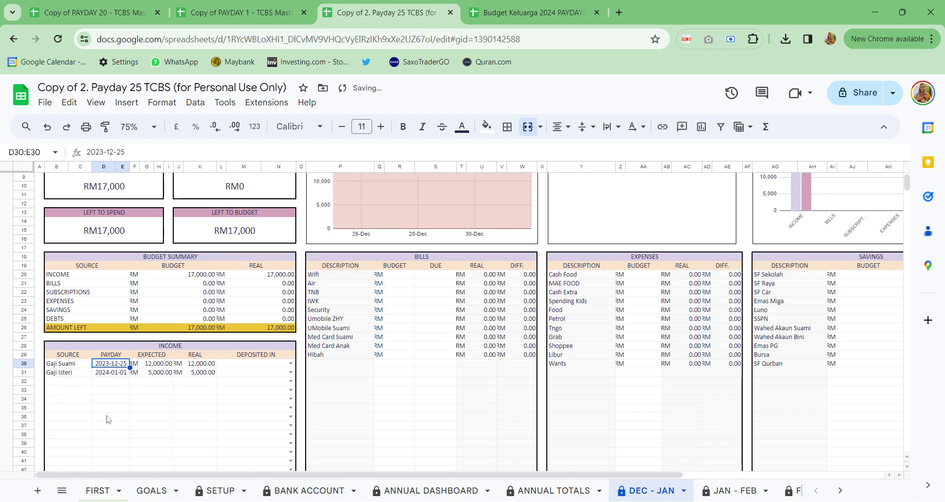
Select the payday cell of the Gaji Isteri income row.
left_click(115, 375)
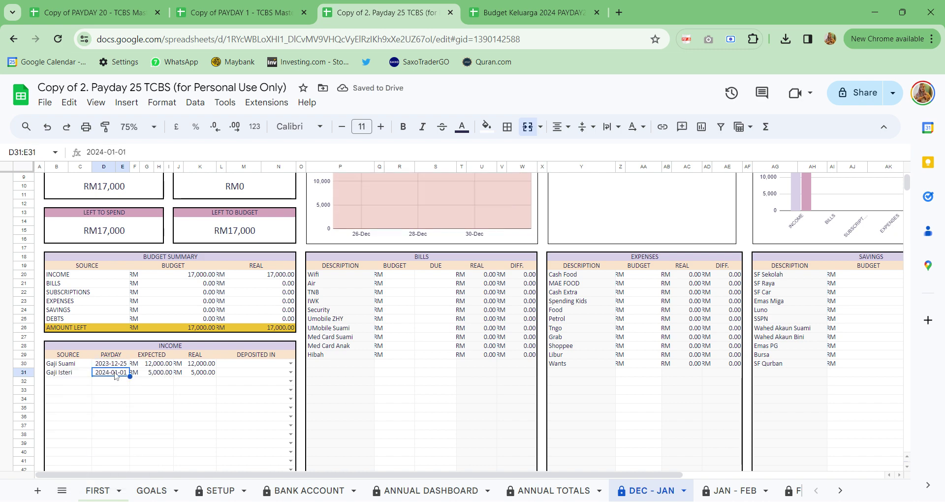